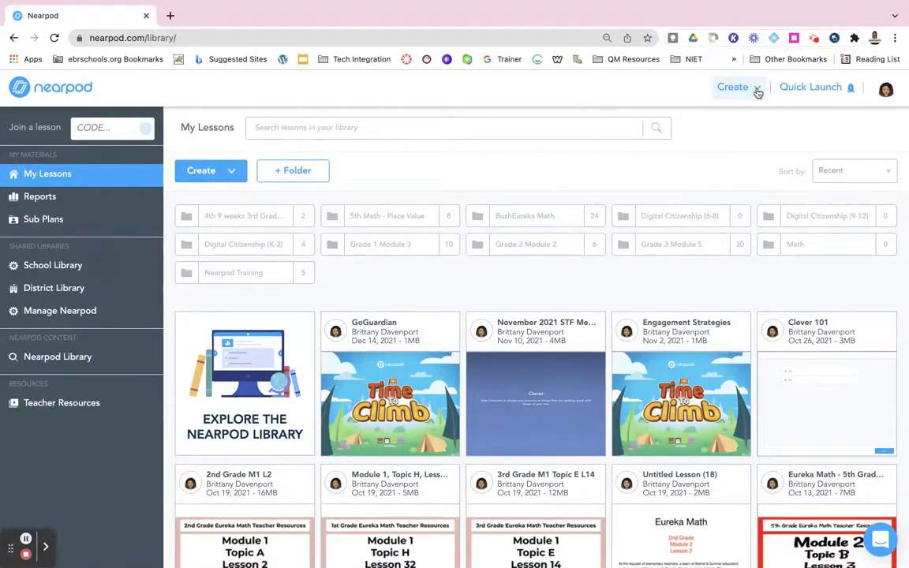
Step: Open the Create dropdown on the My Lessons page
click(230, 170)
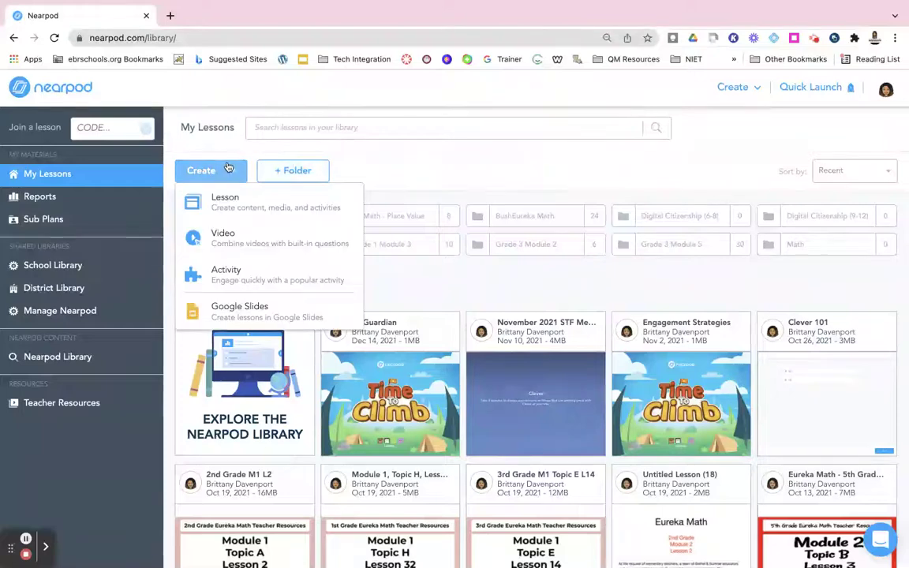
Step: Create a new blank lesson and open its Upload Files dialog
click(244, 209)
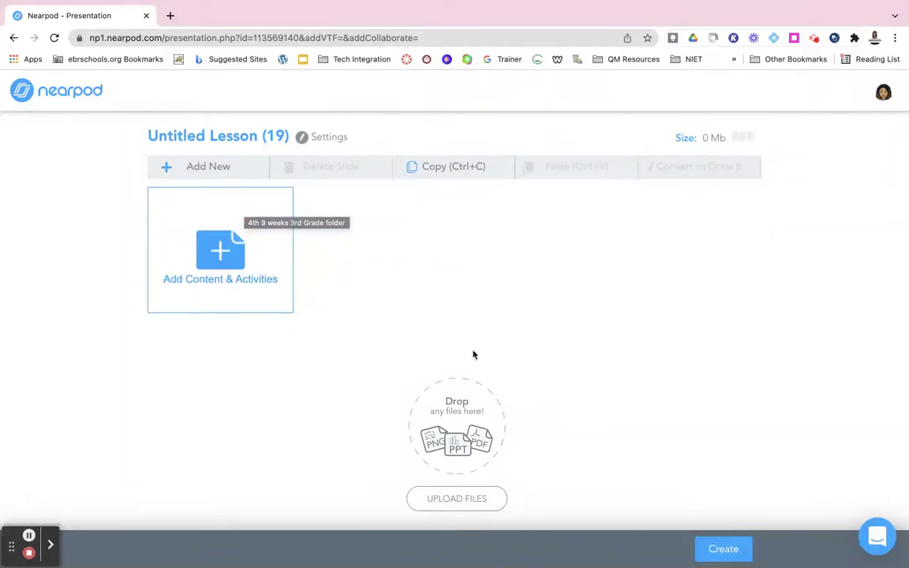
click(464, 500)
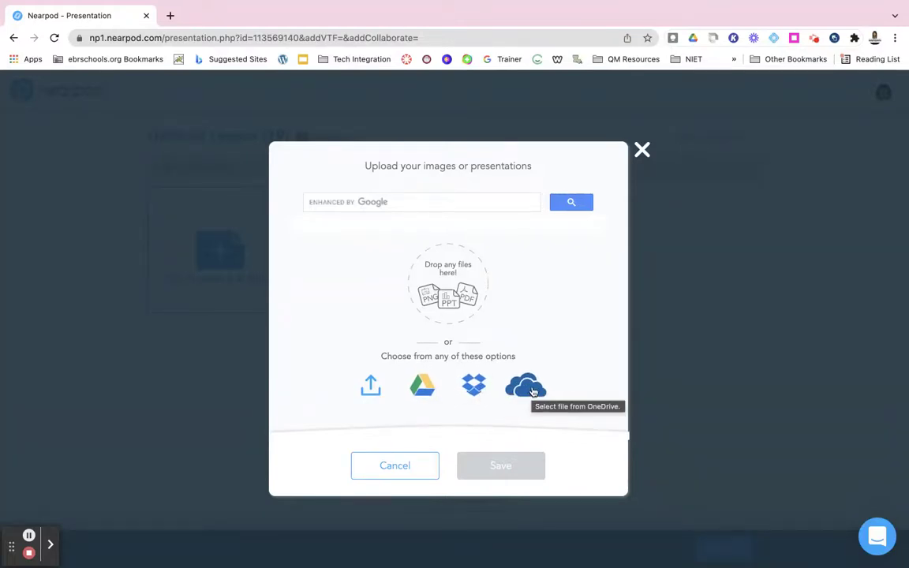
Step: Upload the Clever 101 presentation from Google Drive into the lesson
click(424, 386)
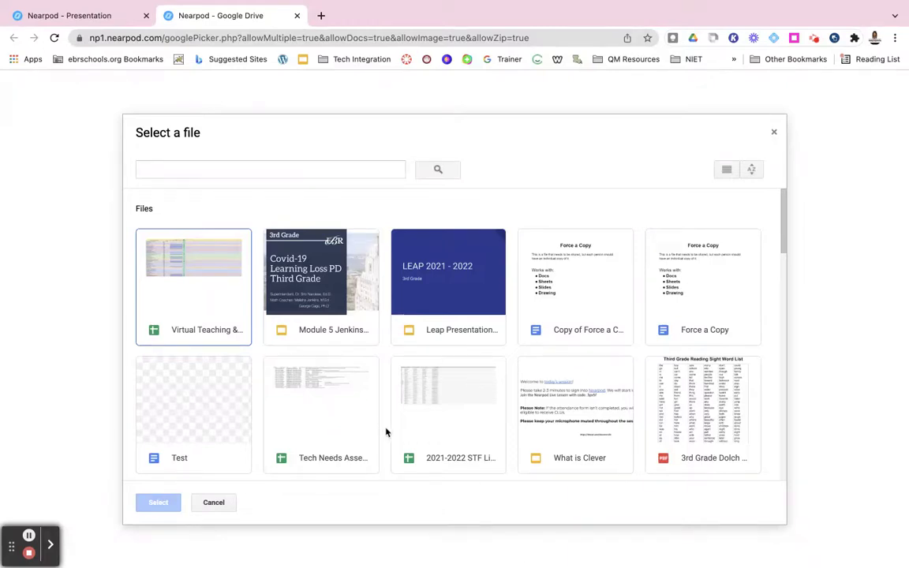
scroll(386, 431, down, 5)
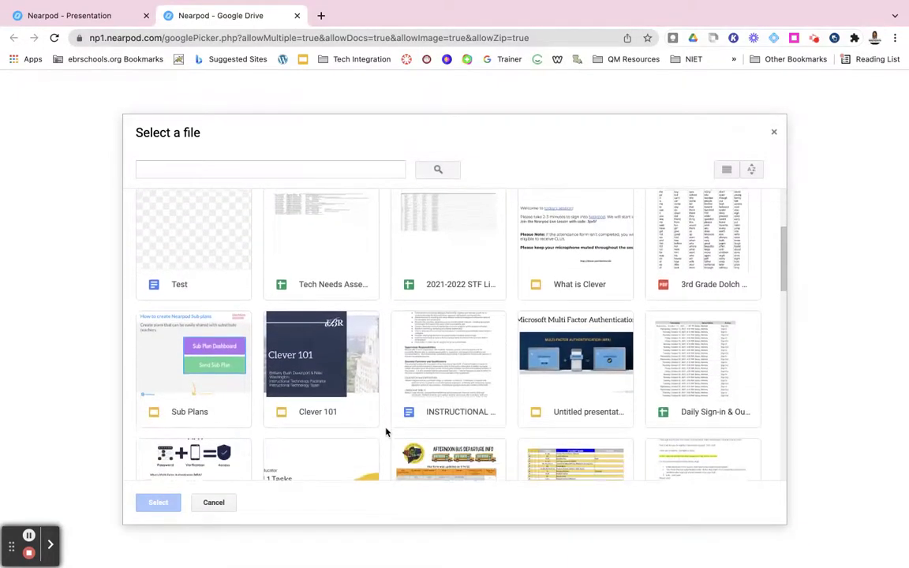
scroll(386, 432, down, 3)
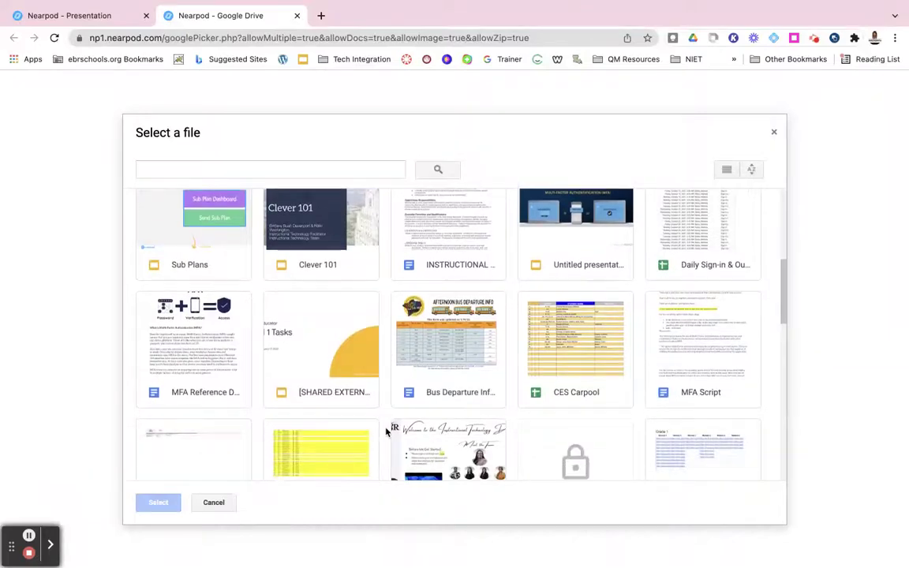
scroll(386, 432, up, 3)
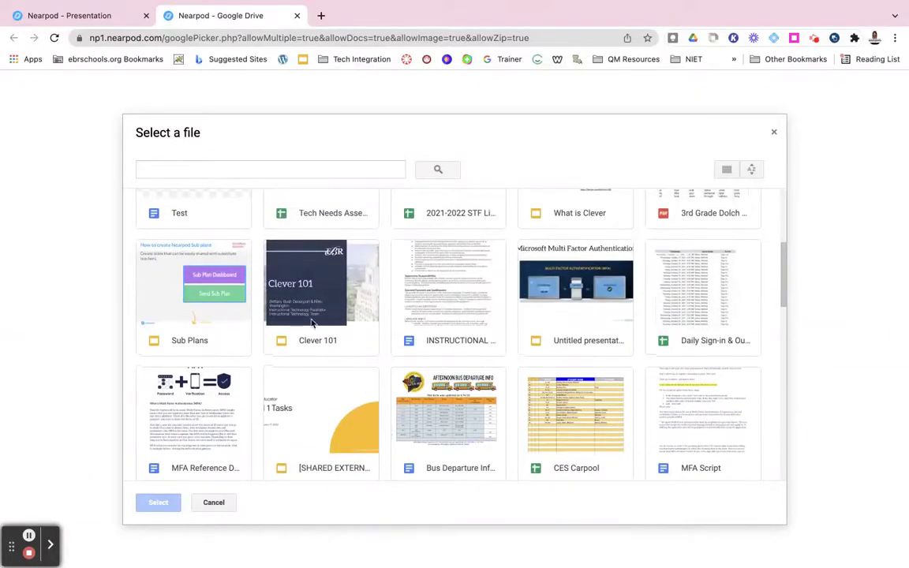
click(316, 307)
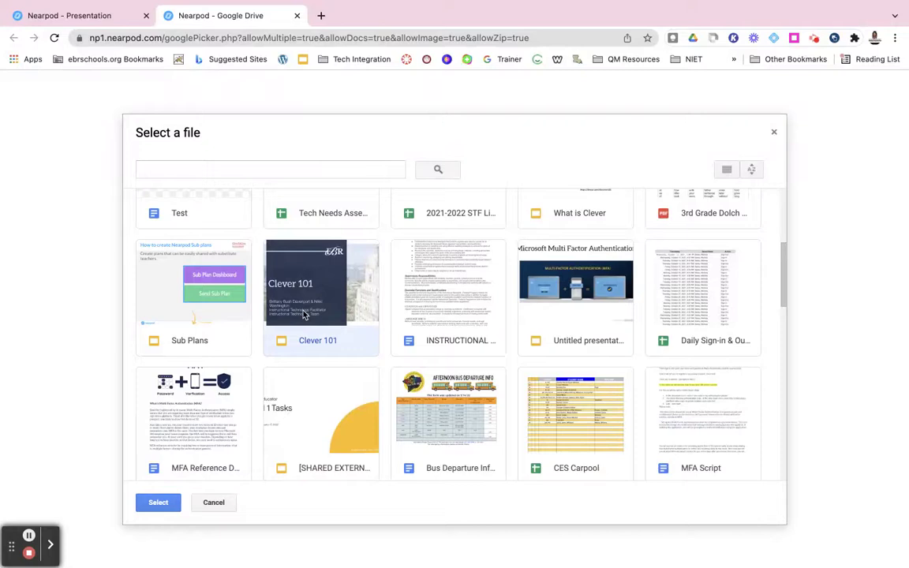
click(161, 502)
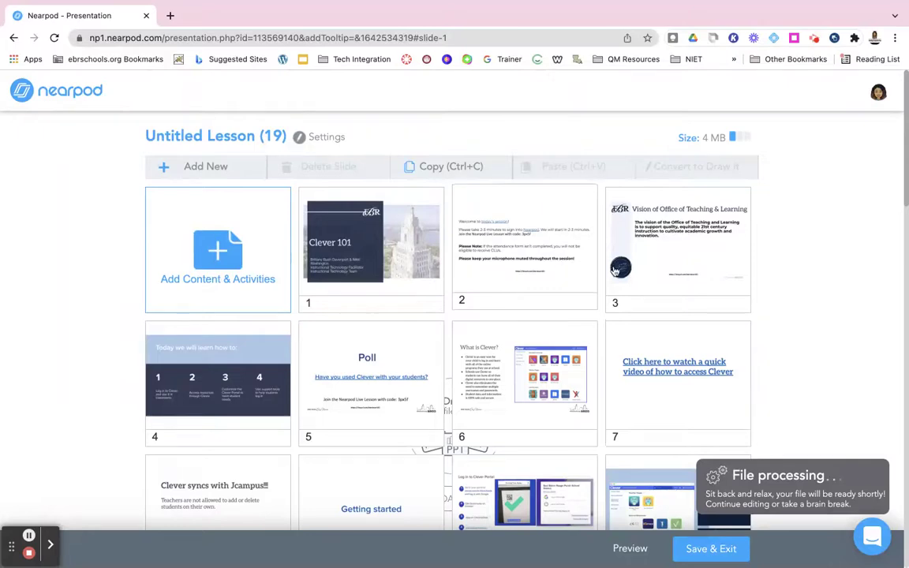
Step: Delete slide 9, 'Getting started', from the lesson
scroll(561, 336, down, 3)
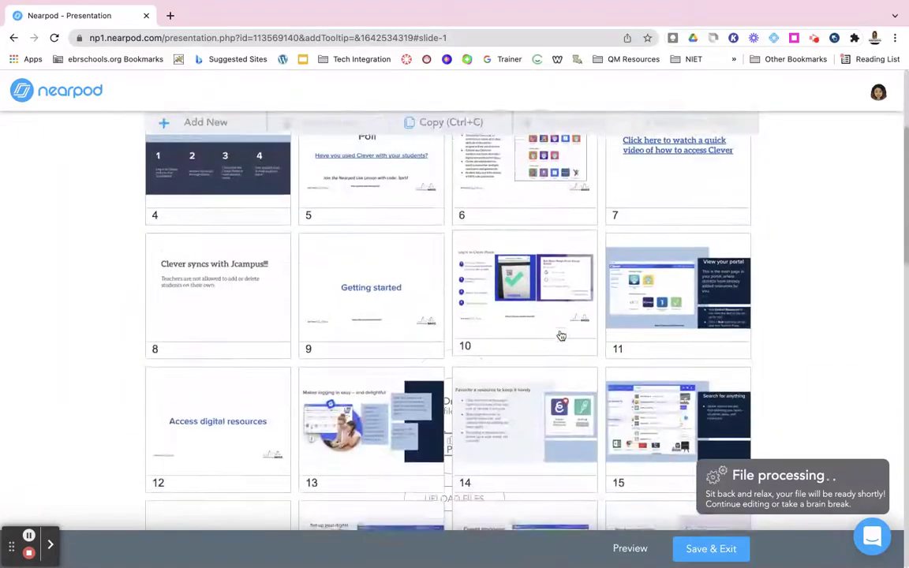
click(346, 311)
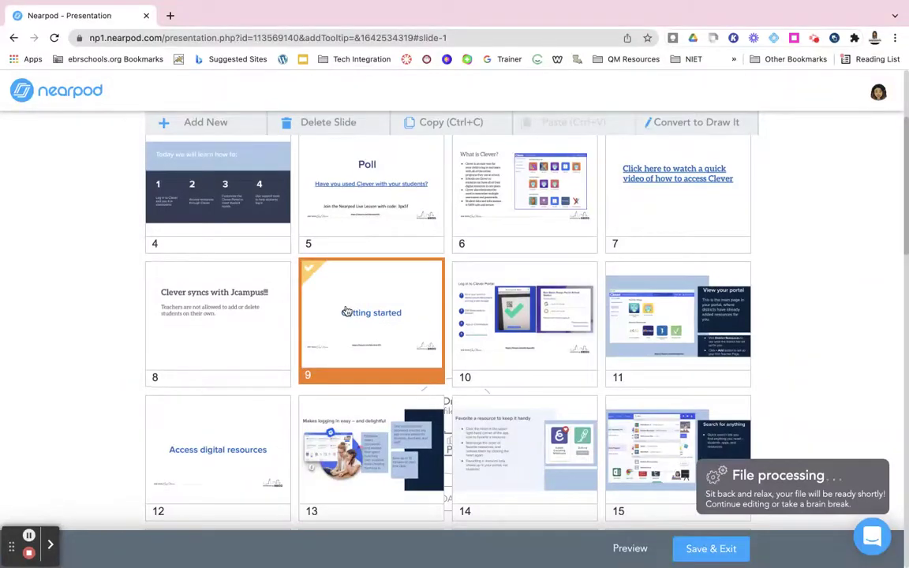
click(334, 126)
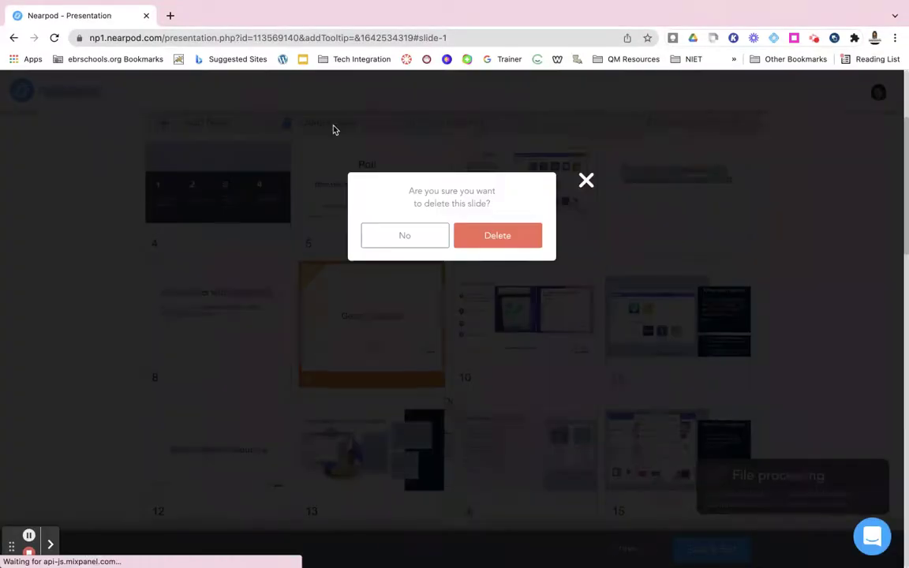
click(494, 235)
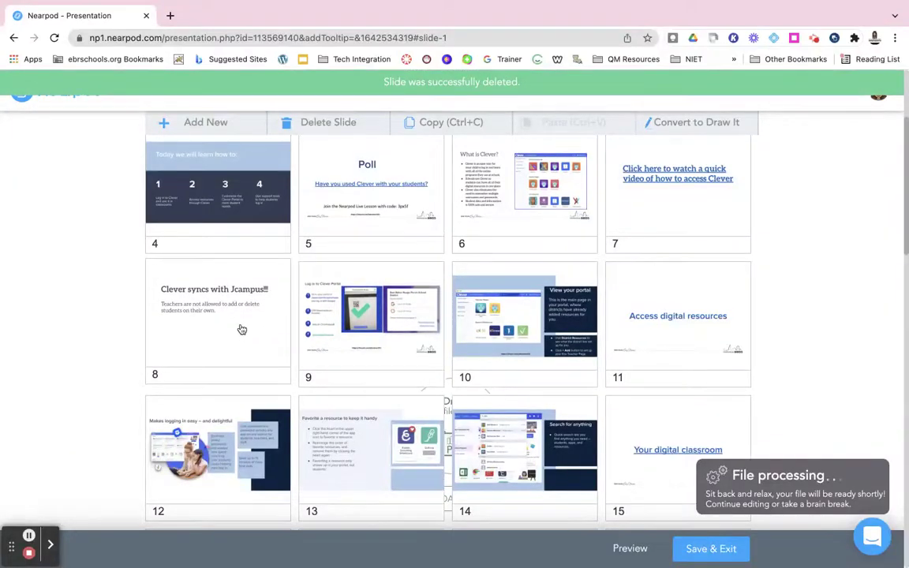
Step: Convert slide 8, 'Clever syncs with Jcampus!!!', to Draw It and preview it as a student
click(209, 312)
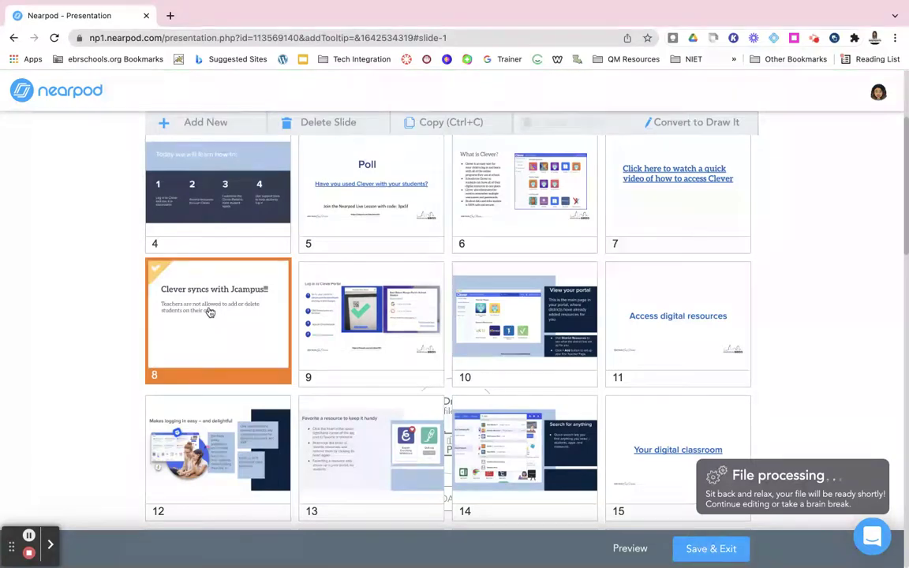
click(669, 127)
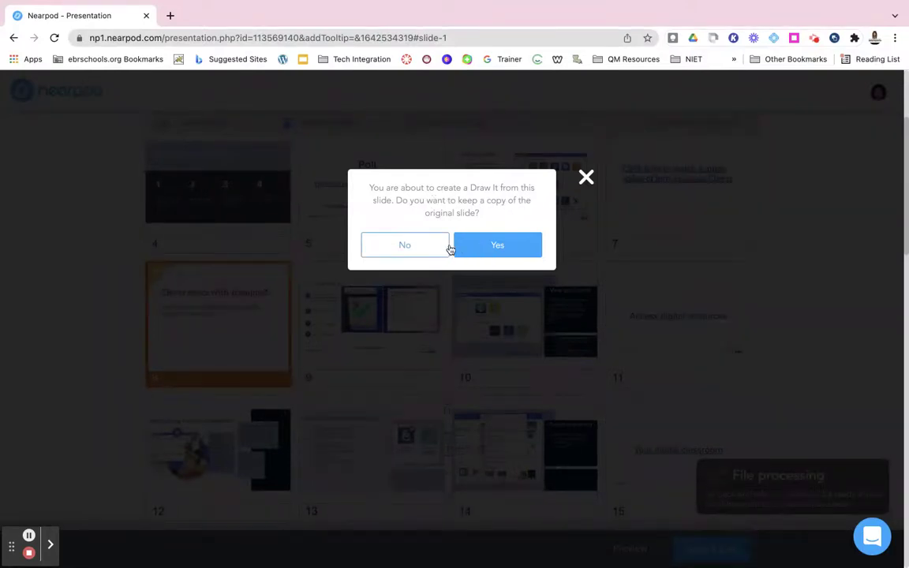
click(459, 246)
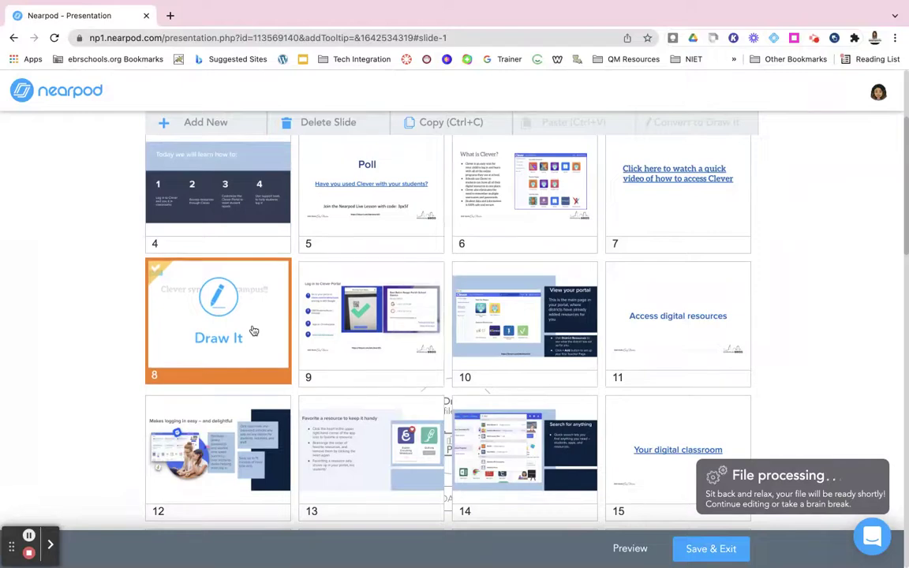
click(626, 553)
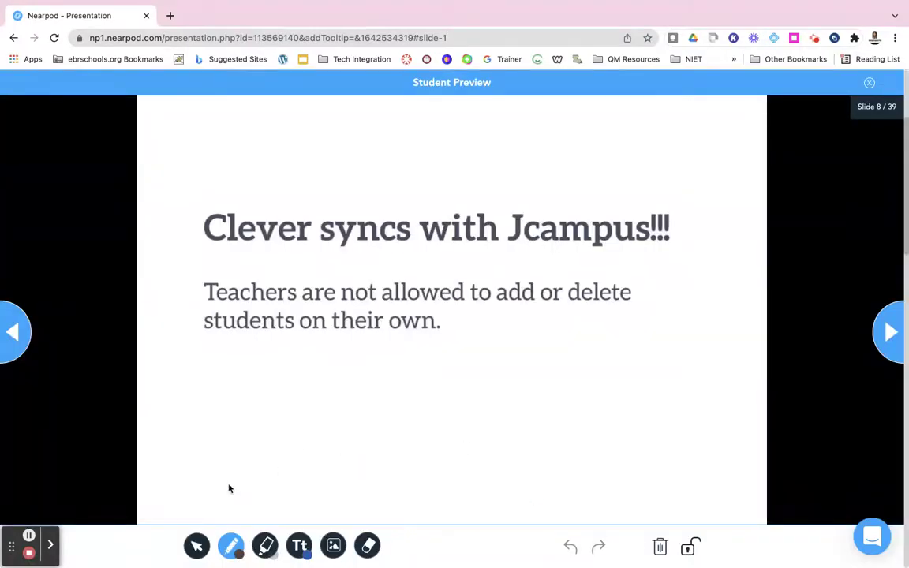
Step: Try the pen, highlighter, text and image tools in Student Preview, cancelling the image upload
click(229, 545)
click(266, 545)
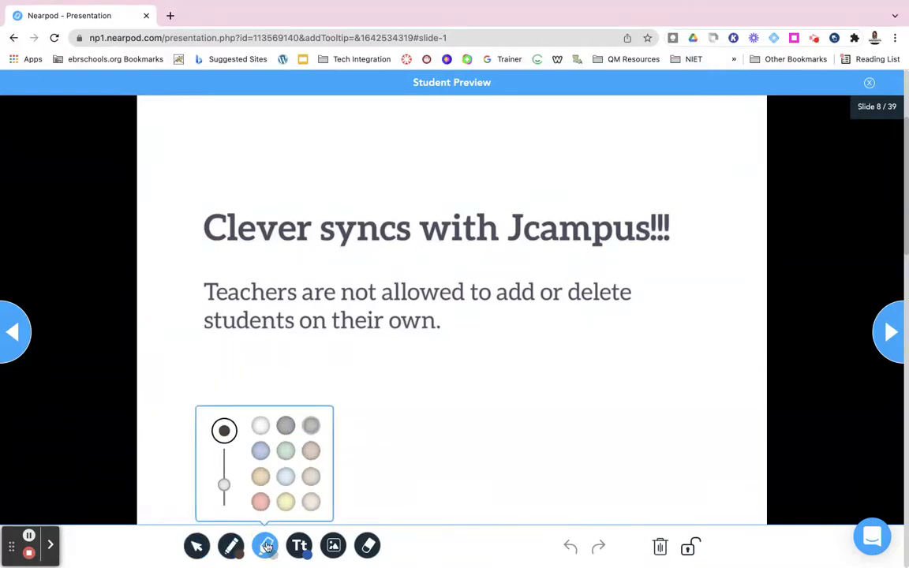
click(299, 545)
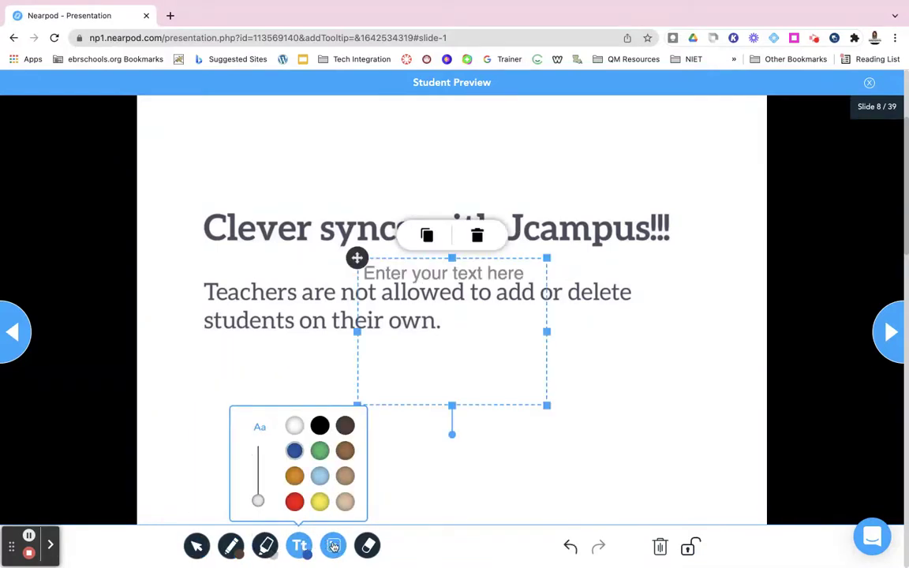
click(334, 546)
click(404, 472)
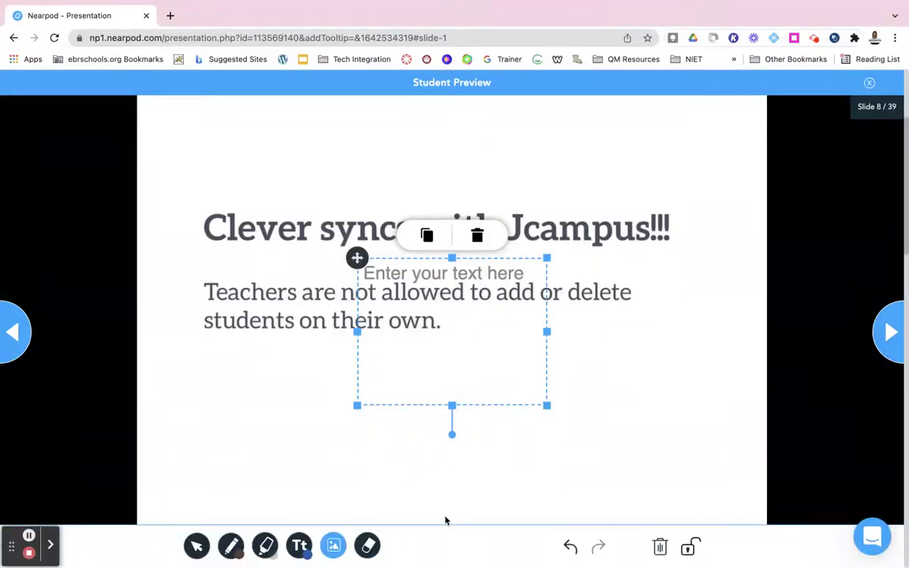
Step: Close Student Preview, deselect slide 8, and return to the top of the slide grid
click(869, 82)
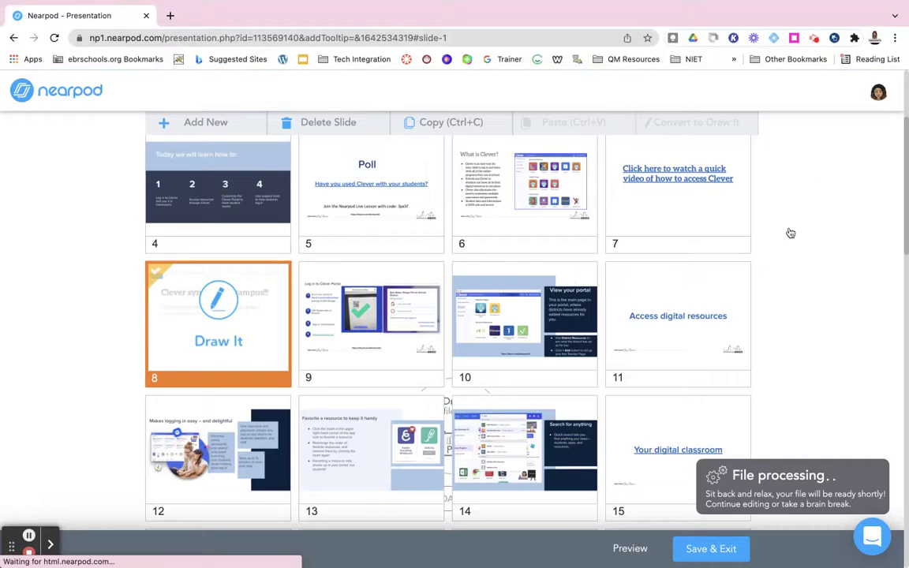
click(797, 243)
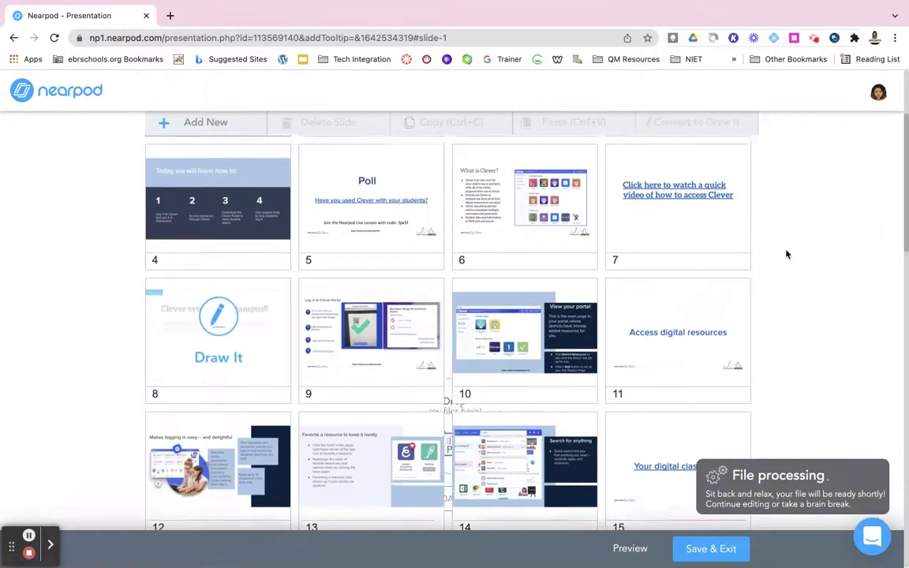
scroll(786, 254, up, 5)
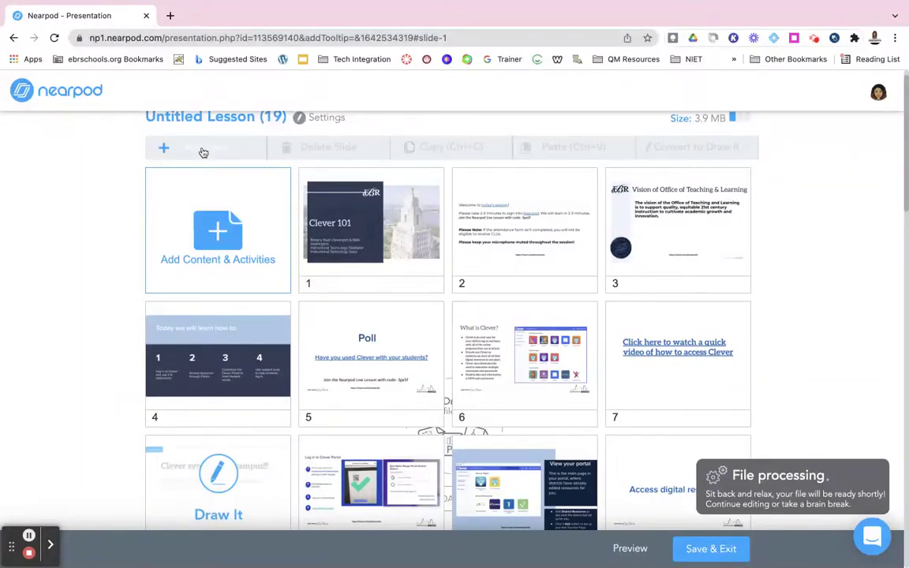
Step: Open Add New and choose Open-Ended Question from the Activities list
click(203, 152)
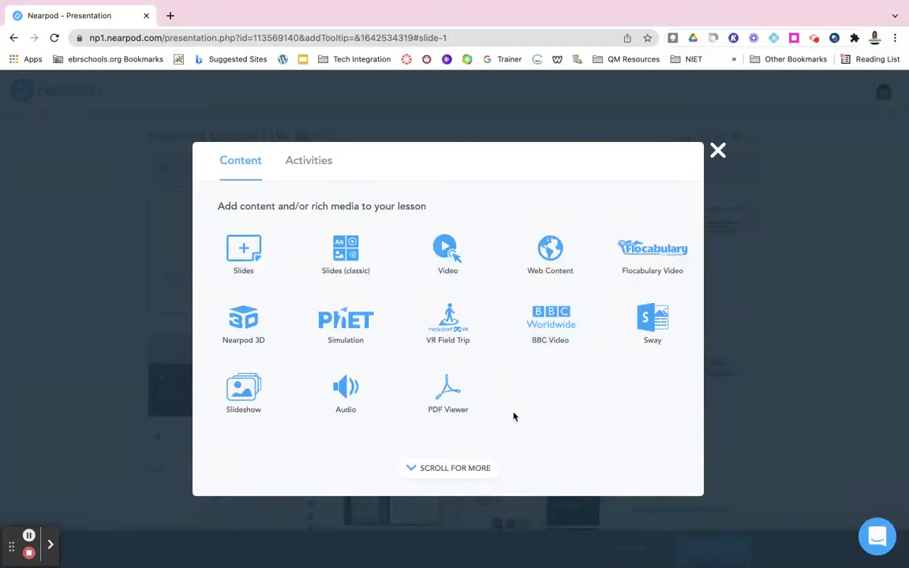
click(302, 163)
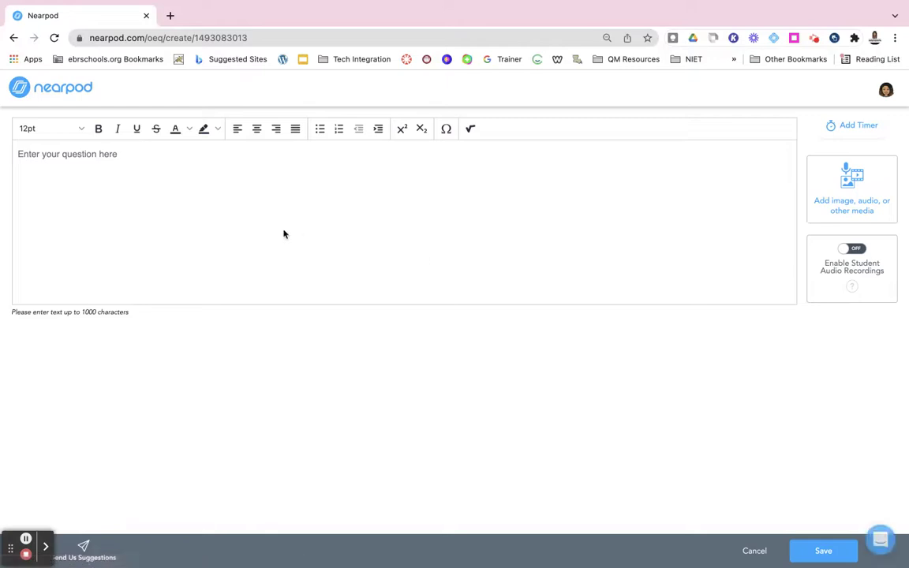
Step: Enter the question 'How do you like this feature?' and save it
click(181, 163)
text(Ho)
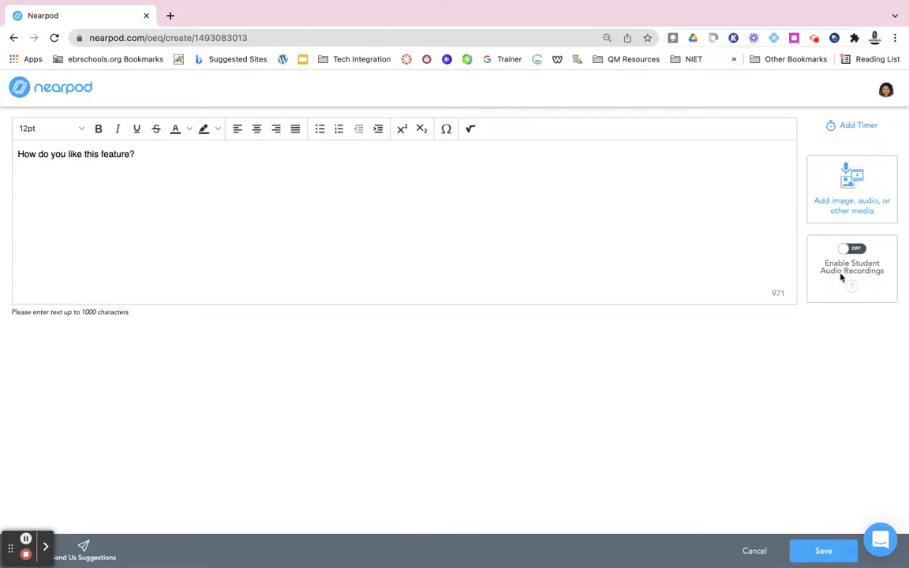
click(818, 551)
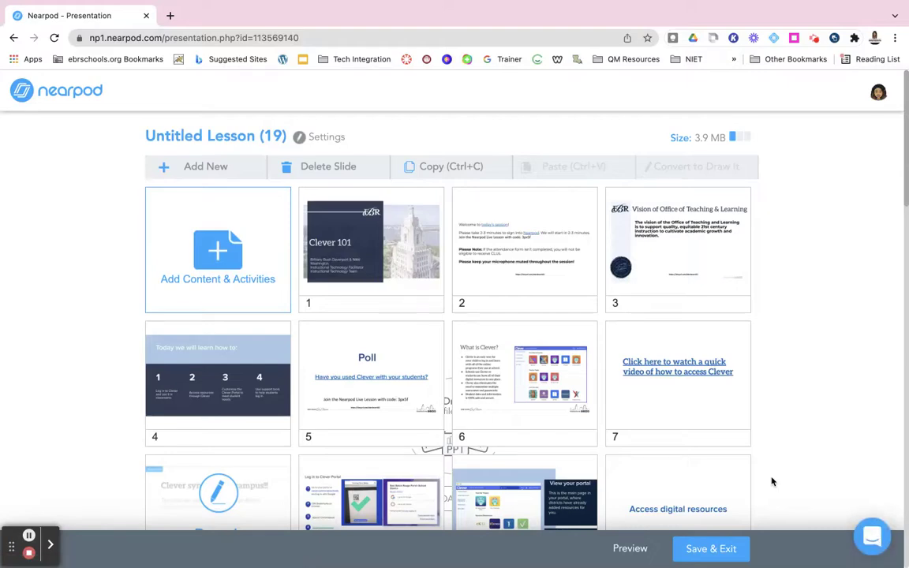
Step: Drag the open-ended question slide from position 39 up to position 22
scroll(773, 482, down, 15)
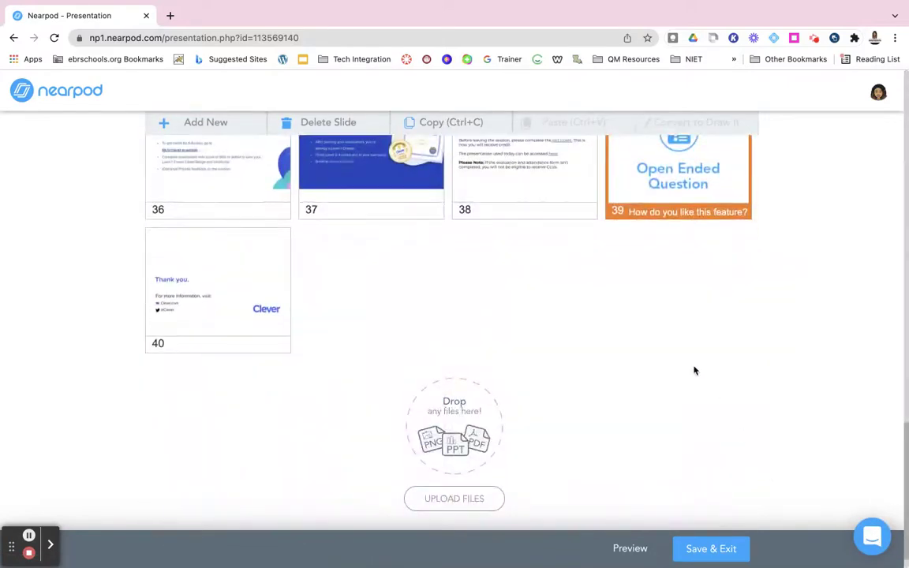
scroll(694, 316, up, 1)
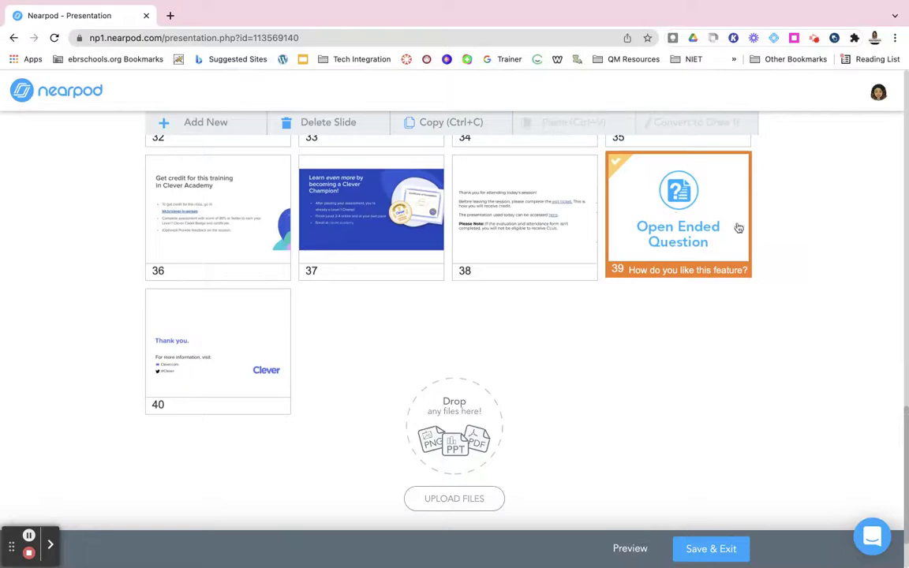
scroll(767, 220, up, 3)
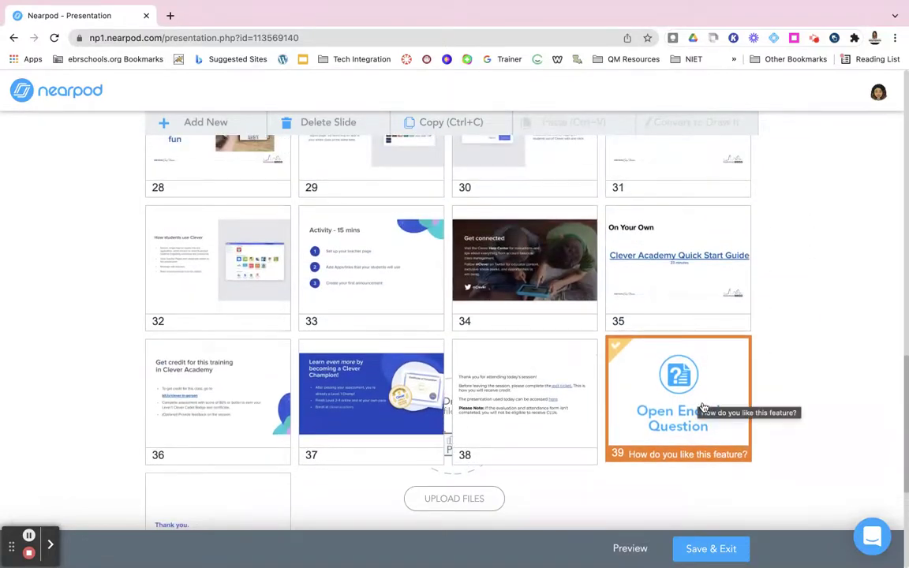
drag(709, 402, 504, 139)
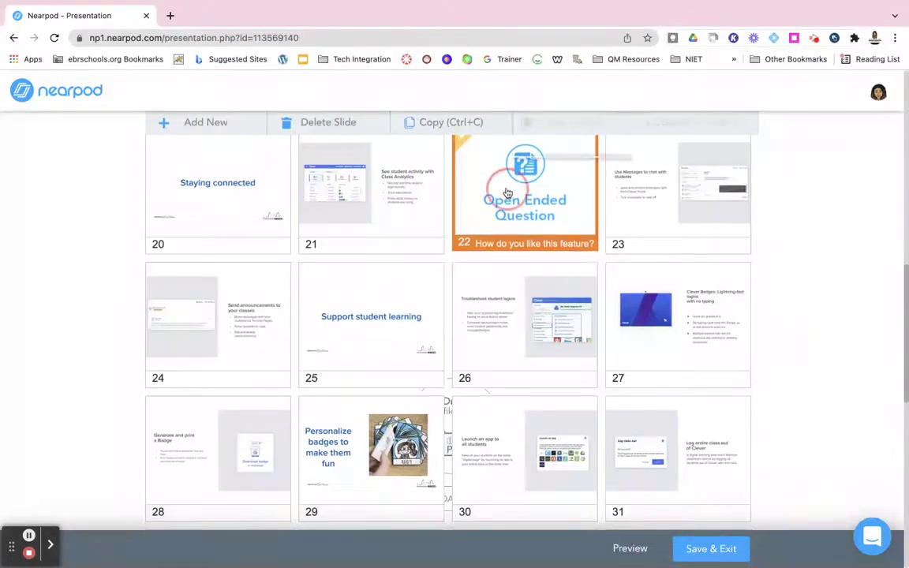
right_click(514, 158)
click(793, 251)
click(487, 178)
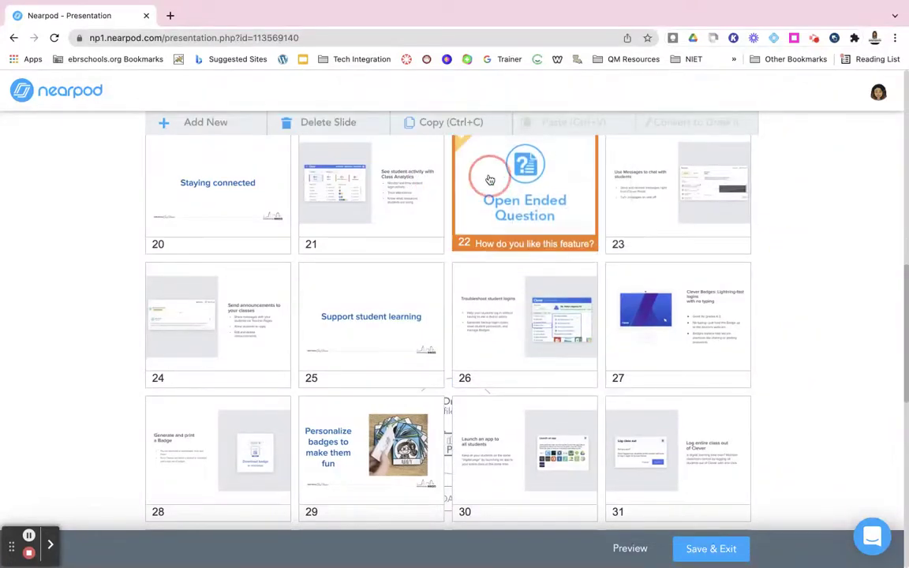
click(771, 231)
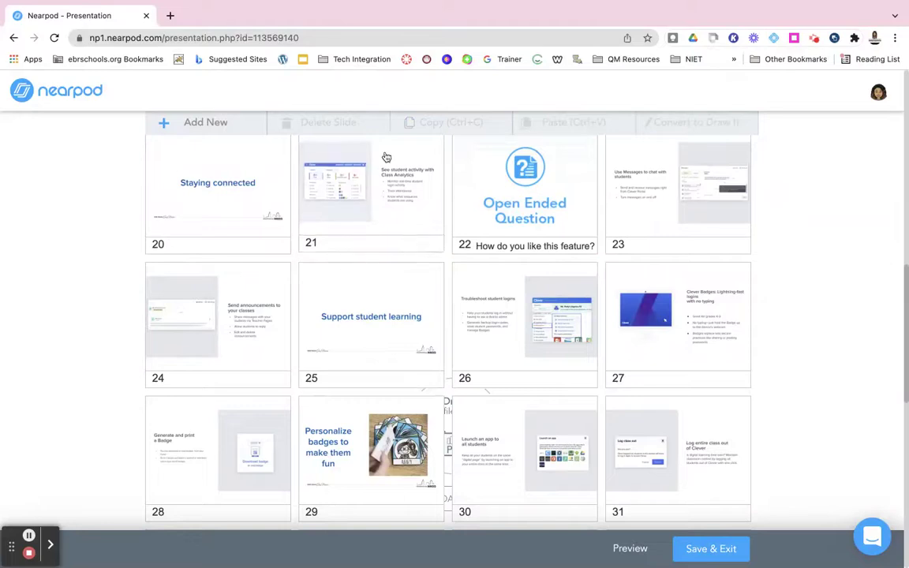
Step: Open the Add content Activities list, then close it without adding anything
click(222, 128)
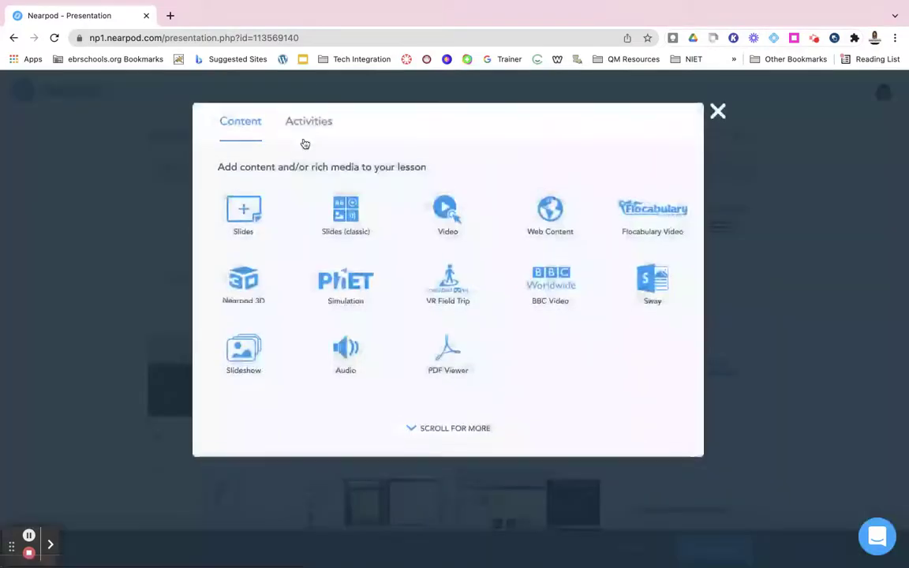
click(314, 161)
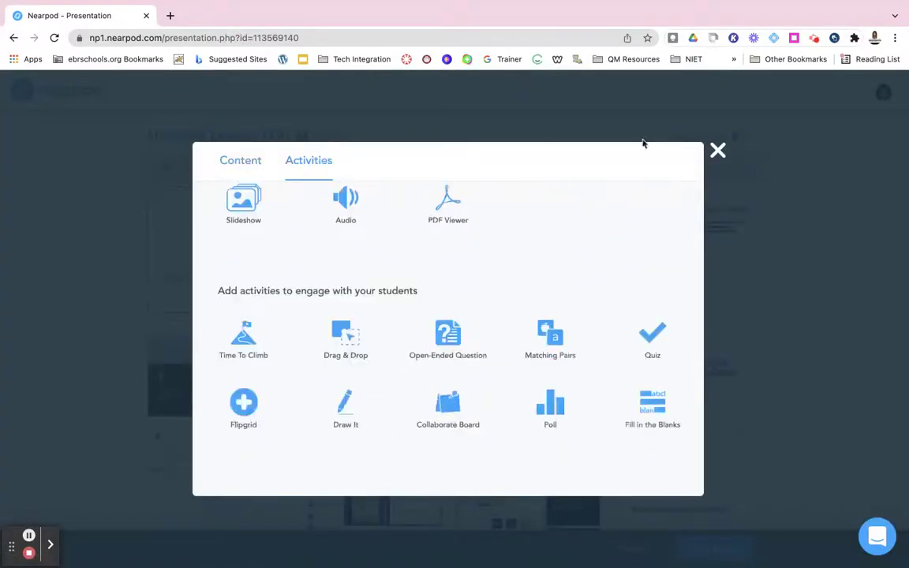
click(719, 151)
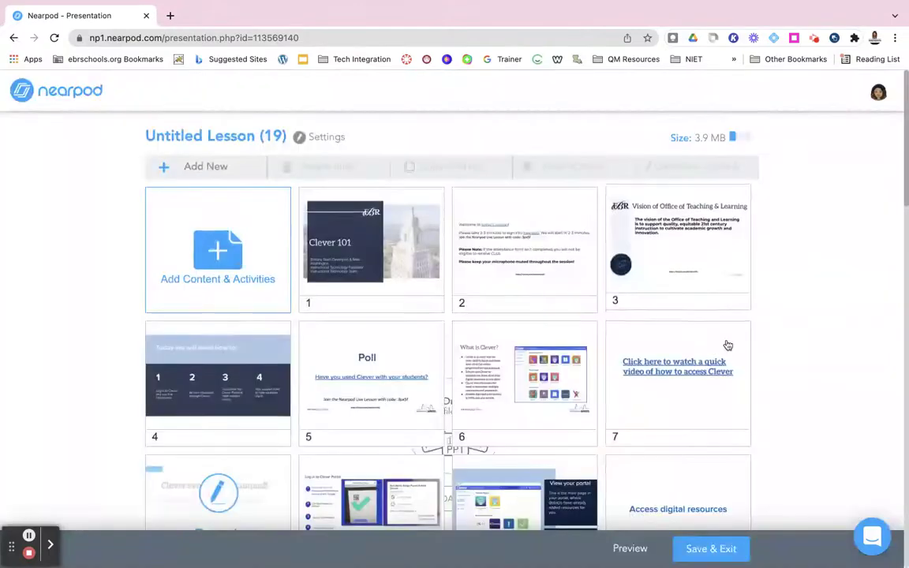
Step: Drag the 'Thank you.' slide from position 40 up to position 32 and deselect it
scroll(726, 345, down, 12)
scroll(654, 481, down, 2)
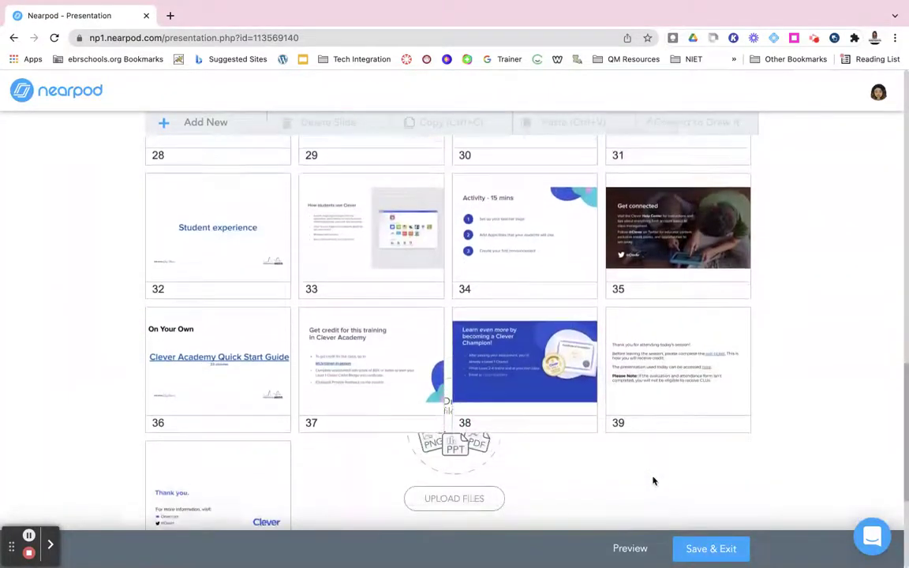
drag(262, 486, 308, 265)
right_click(370, 337)
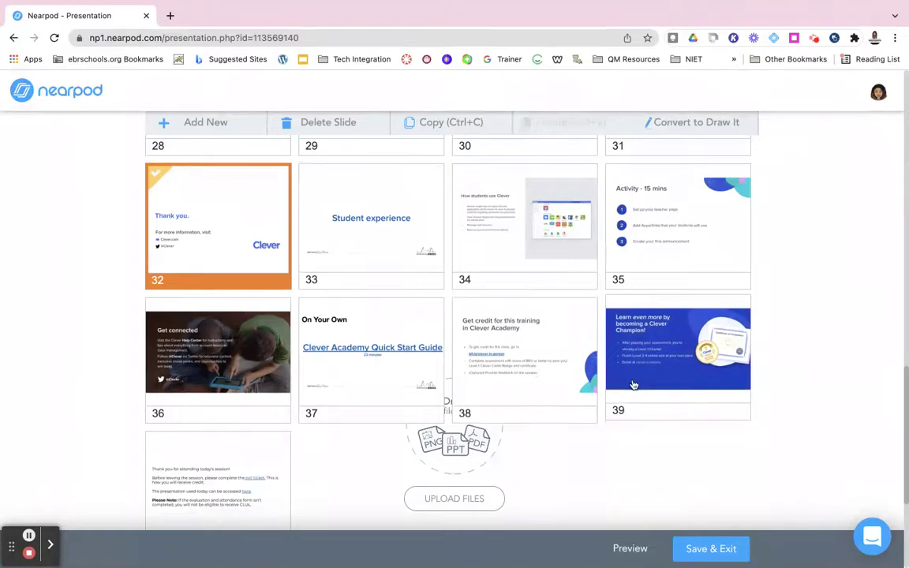
click(828, 288)
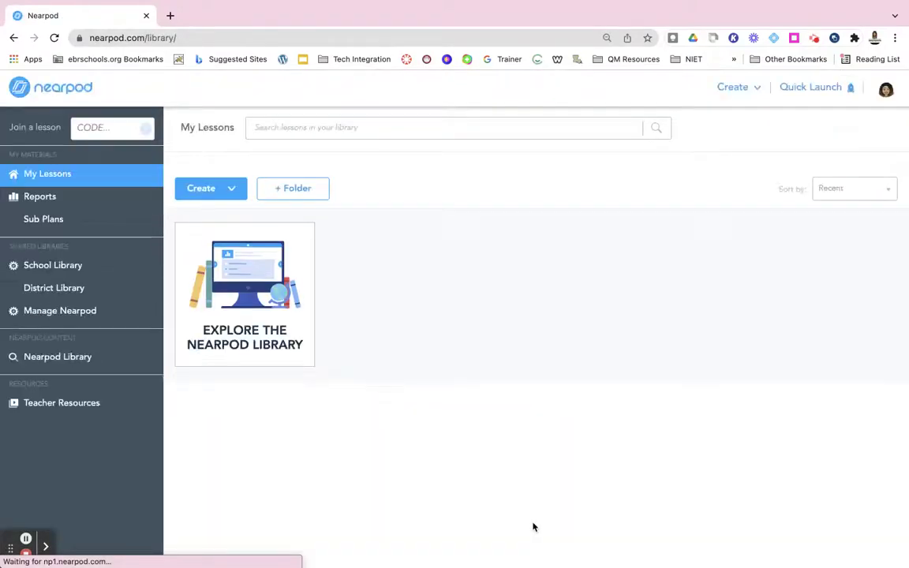
Step: Wait for My Lessons to load its folders, with Untitled Lesson (19) listed first
mouse_move(410, 423)
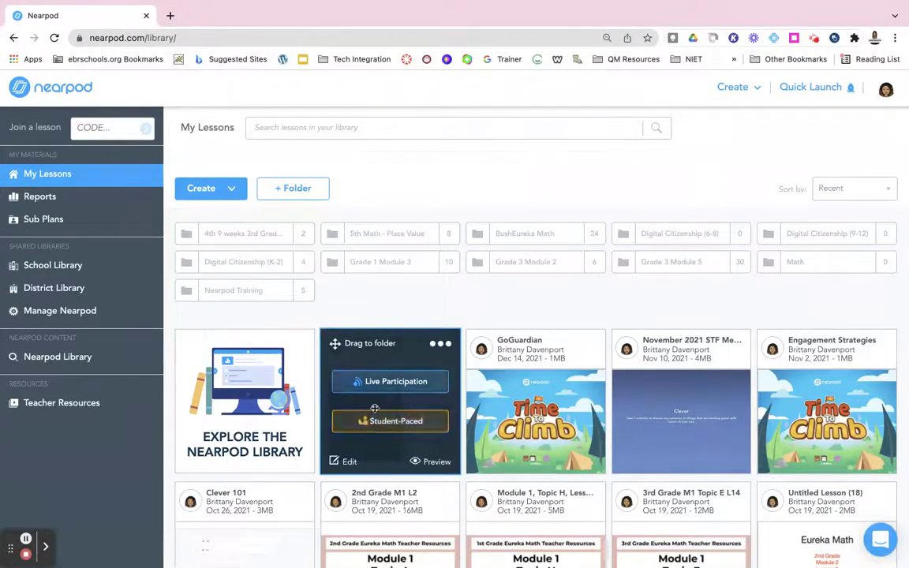